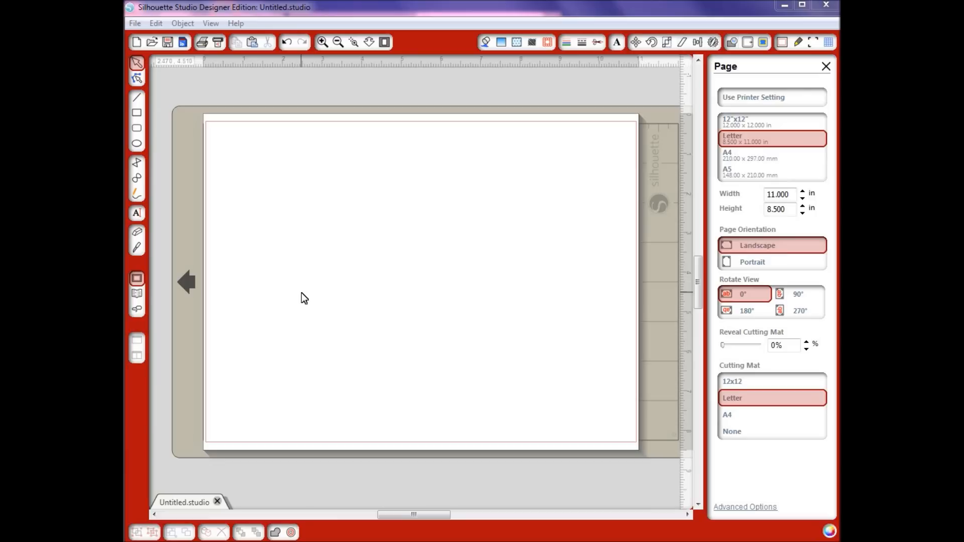
- Draw a 7.83 × 5.1-inch rectangle in the middle of the page and select it
{"action": "left_click", "coordinate": [136, 114]}
{"action": "mouse_move", "coordinate": [264, 184]}
{"action": "left_mouse_down"}
{"action": "mouse_move", "coordinate": [345, 287]}
{"action": "mouse_move", "coordinate": [574, 385]}
{"action": "left_mouse_up"}
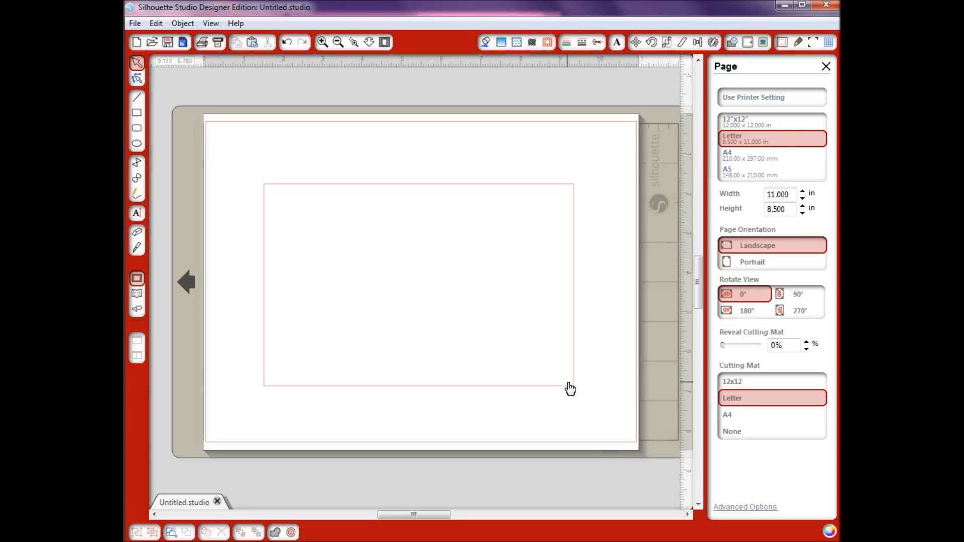
{"action": "left_click", "coordinate": [573, 385]}
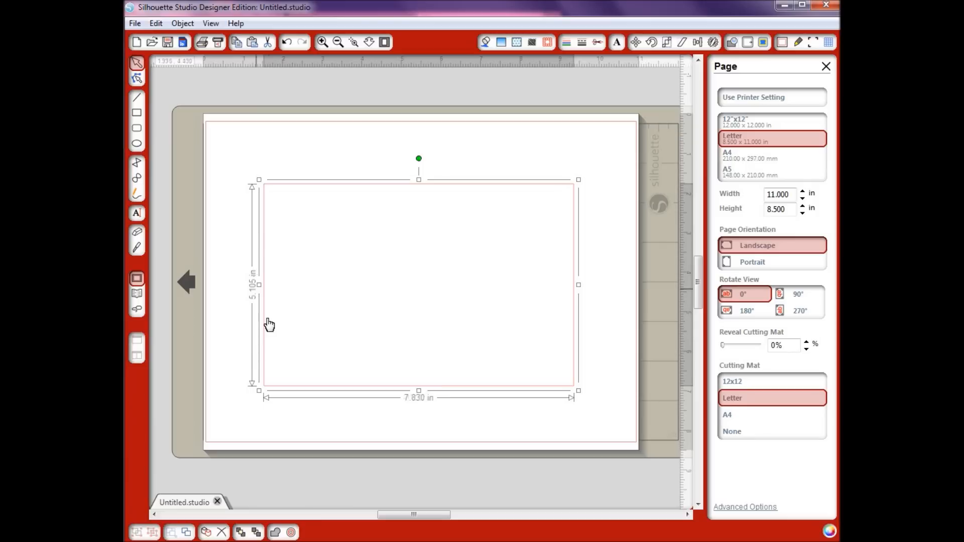
{"action": "left_click", "coordinate": [534, 158]}
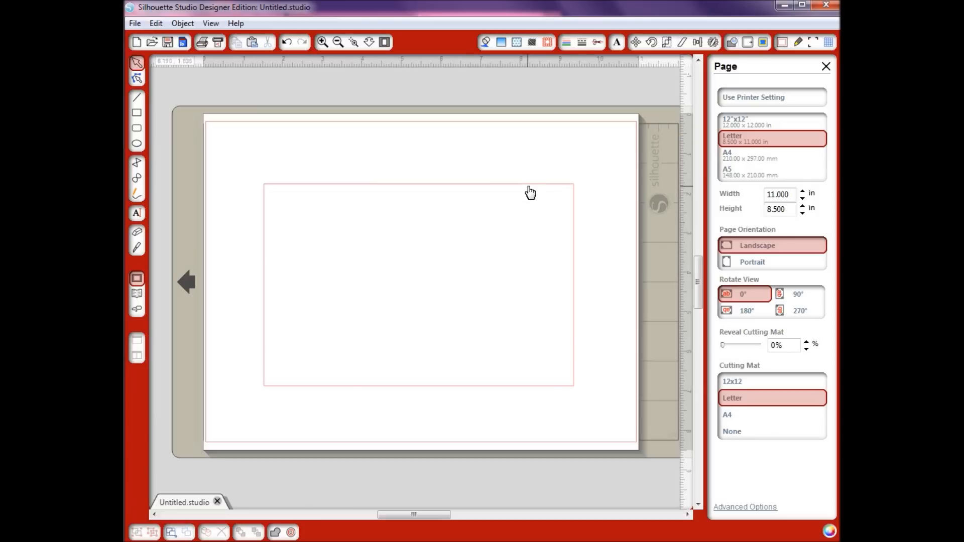
{"action": "left_click", "coordinate": [531, 190]}
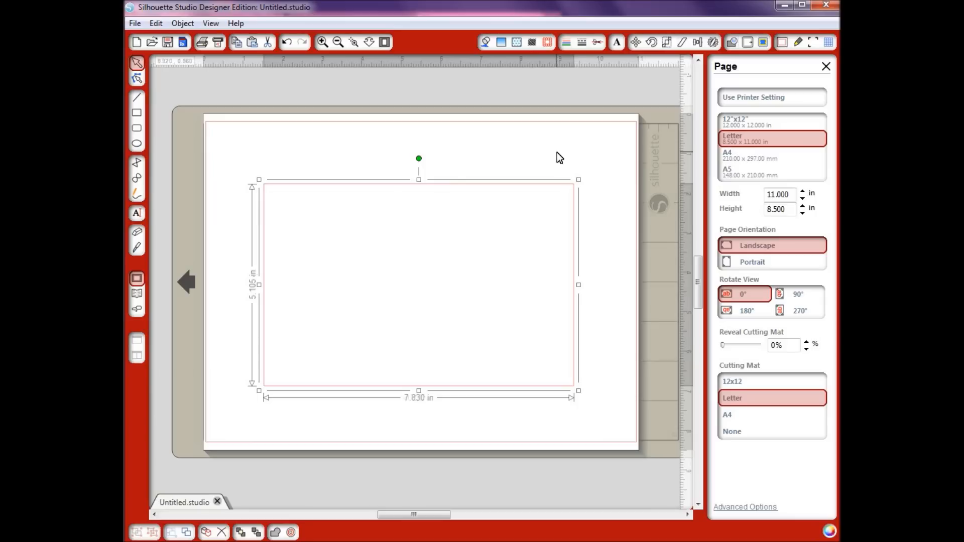
- Select and copy the three-line 'May your Christmas sparkle' verse from the messages webpage
{"action": "left_click", "coordinate": [786, 8]}
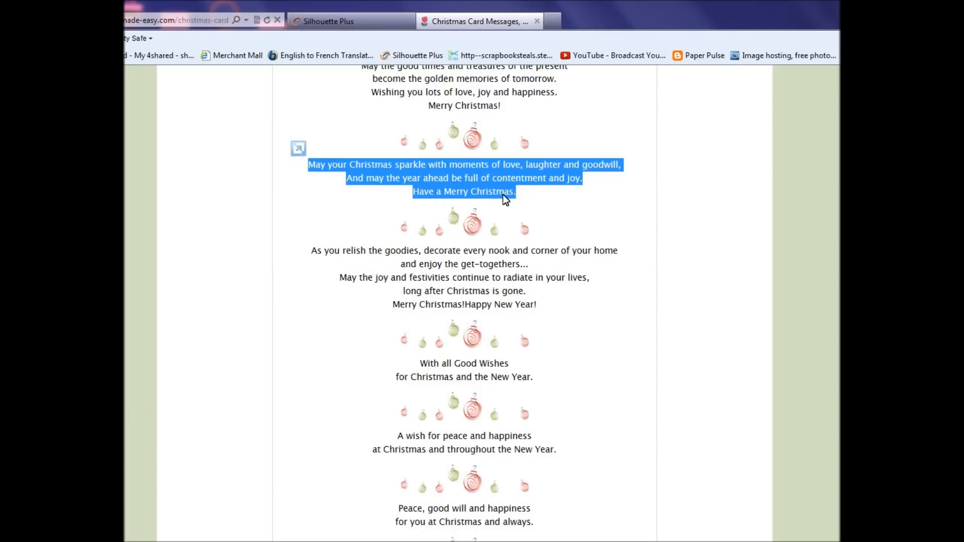
{"action": "left_click", "coordinate": [519, 198]}
{"action": "mouse_move", "coordinate": [521, 193]}
{"action": "left_mouse_down"}
{"action": "mouse_move", "coordinate": [413, 195]}
{"action": "mouse_move", "coordinate": [315, 166]}
{"action": "left_mouse_up"}
{"action": "right_click", "coordinate": [367, 178]}
{"action": "left_click", "coordinate": [402, 199]}
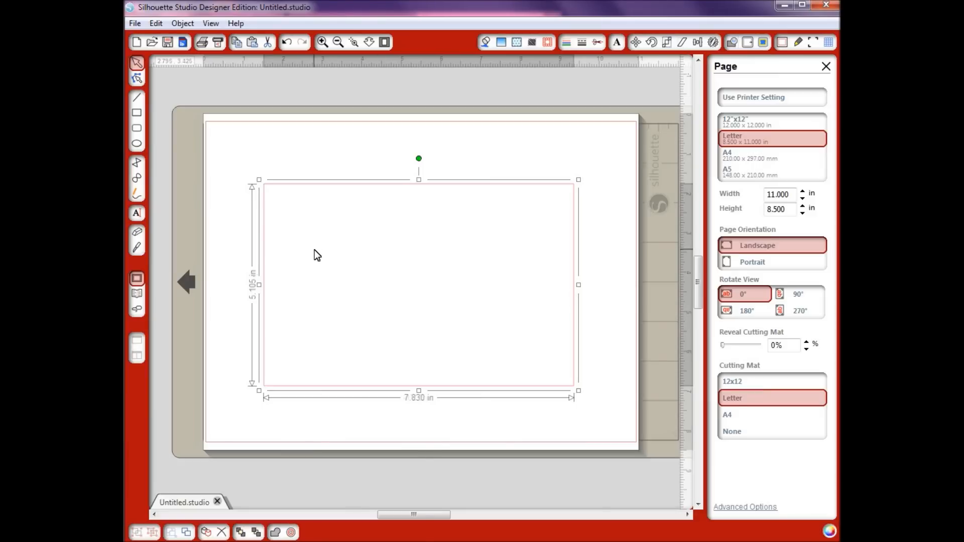
- Paste the verse onto the canvas and select all three lines for editing
{"action": "right_click", "coordinate": [315, 249]}
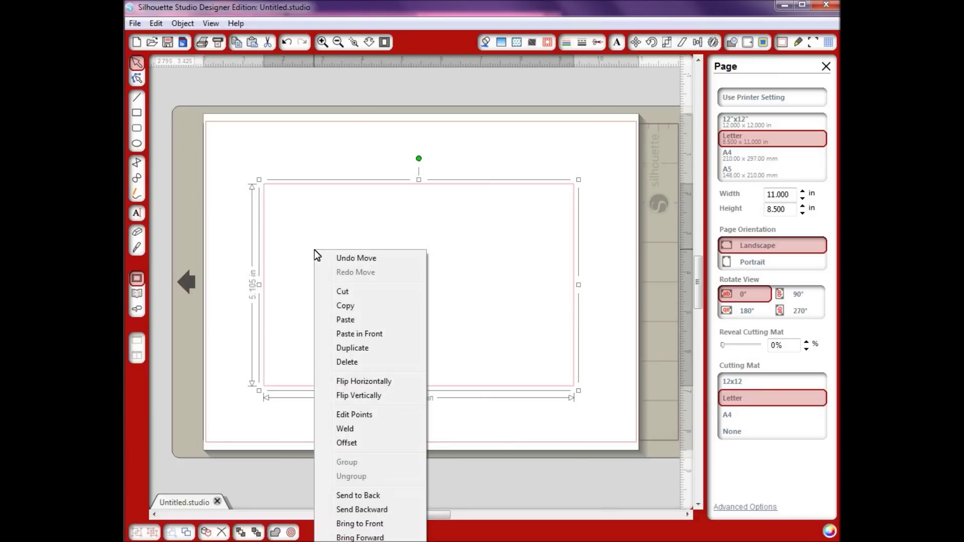
{"action": "left_click", "coordinate": [358, 325]}
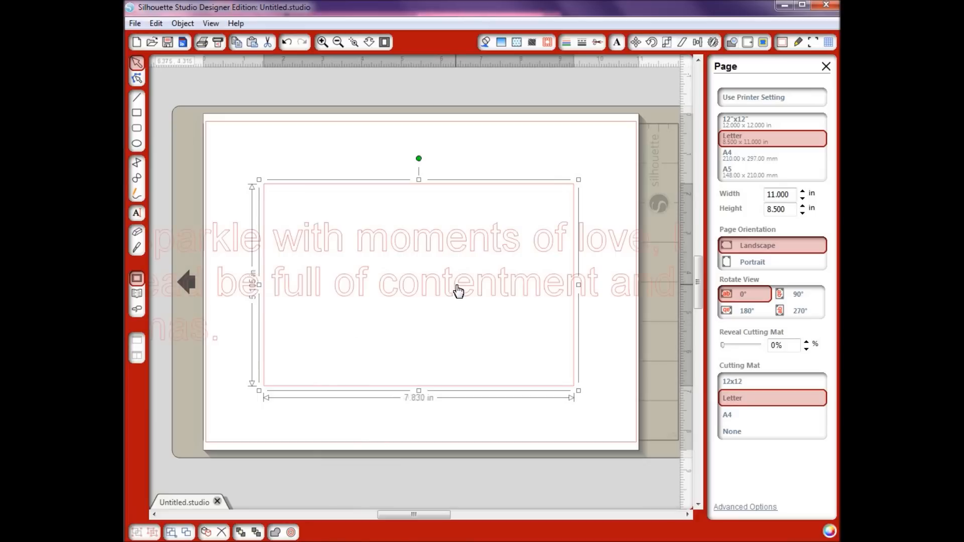
{"action": "double_click", "coordinate": [223, 287]}
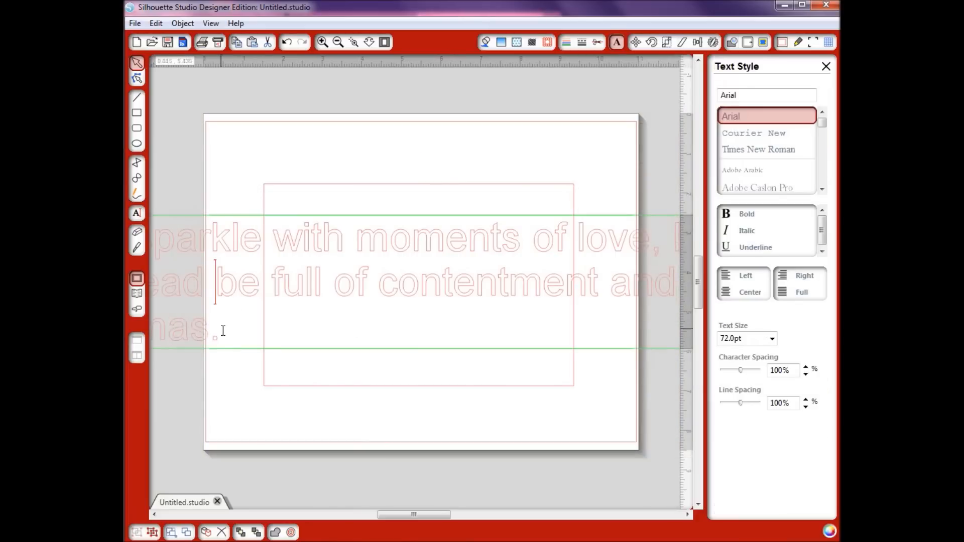
{"action": "mouse_move", "coordinate": [223, 332]}
{"action": "left_mouse_down"}
{"action": "mouse_move", "coordinate": [151, 316]}
{"action": "mouse_move", "coordinate": [143, 270]}
{"action": "left_mouse_up"}
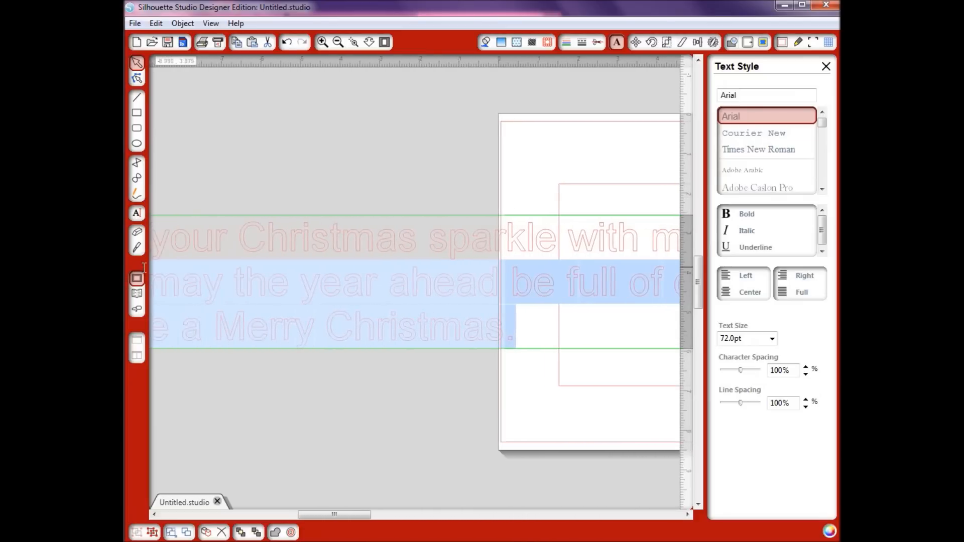
{"action": "left_click_drag", "start_coordinate": [143, 270], "coordinate": [201, 182]}
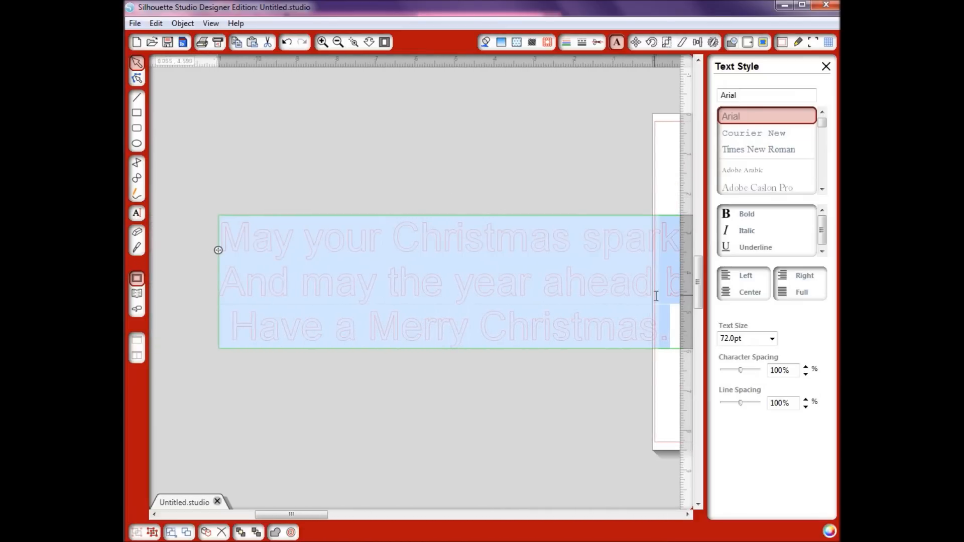
- Make the verse 24pt and centre-align its lines
{"action": "left_click", "coordinate": [773, 341]}
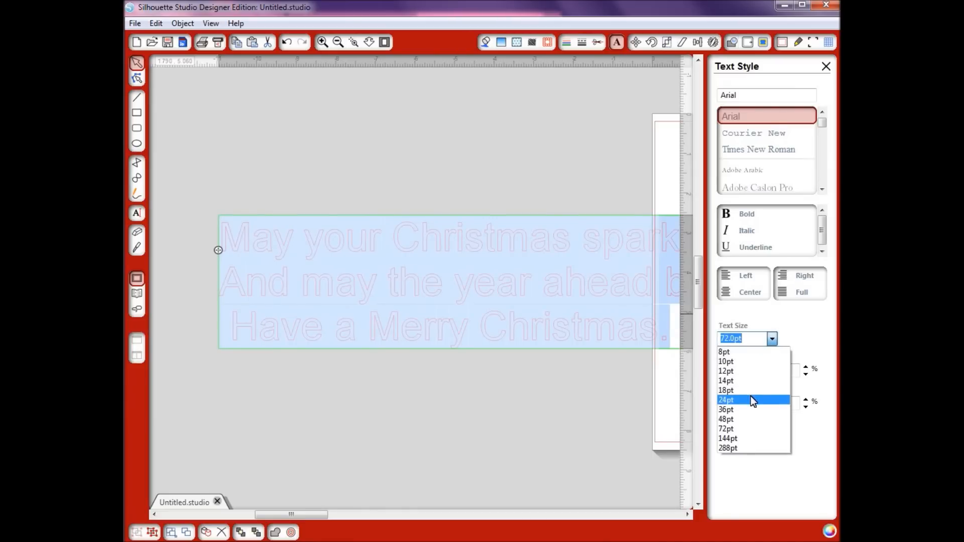
{"action": "left_click", "coordinate": [752, 400]}
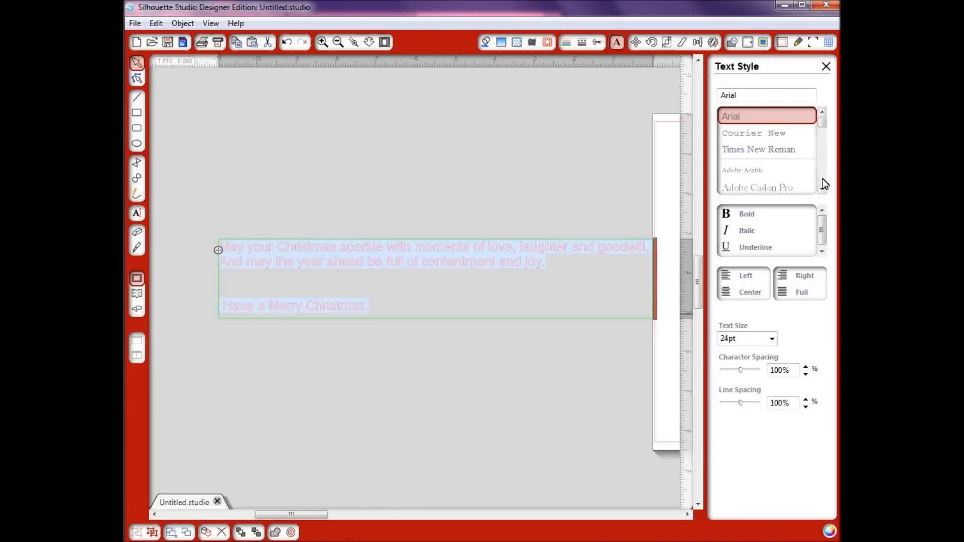
{"action": "left_click_drag", "start_coordinate": [822, 122], "coordinate": [823, 128]}
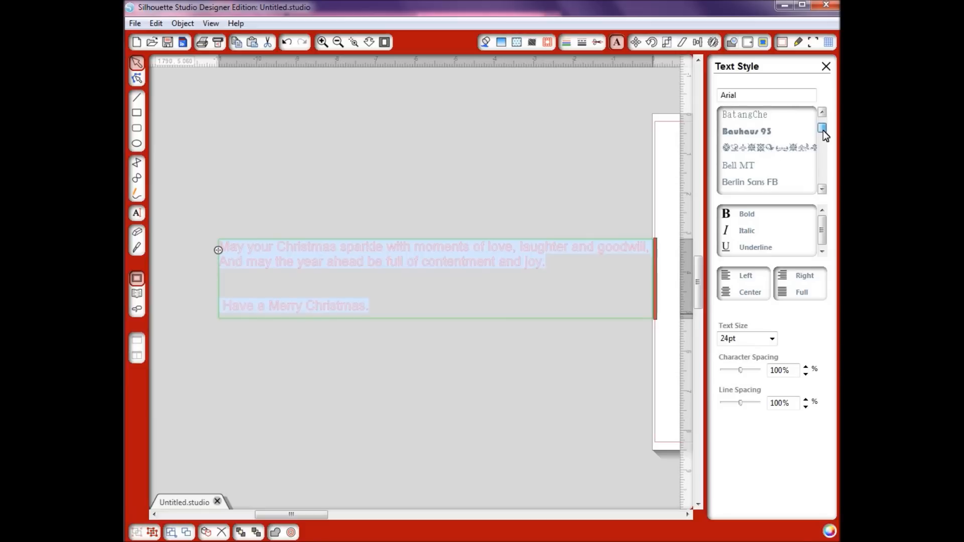
{"action": "left_click_drag", "start_coordinate": [822, 127], "coordinate": [823, 130]}
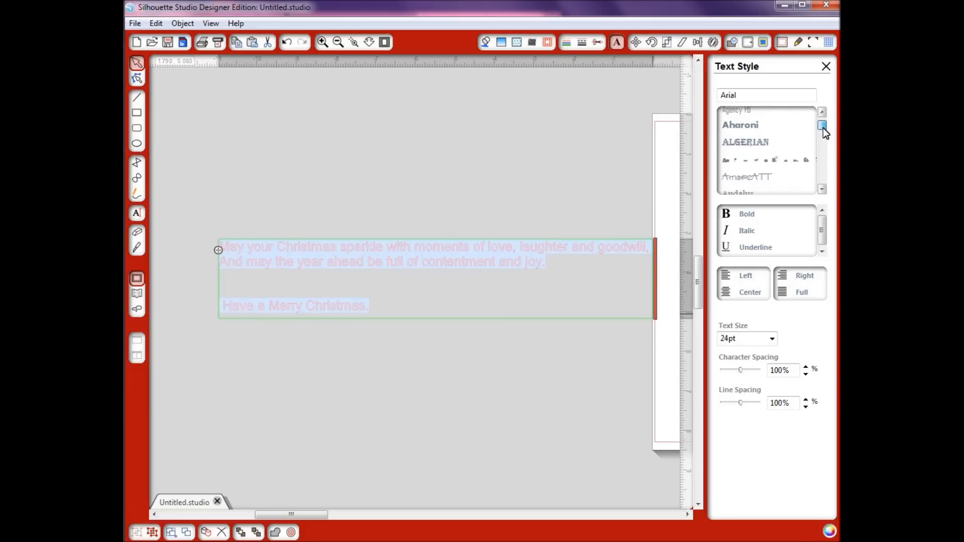
{"action": "left_click", "coordinate": [729, 293]}
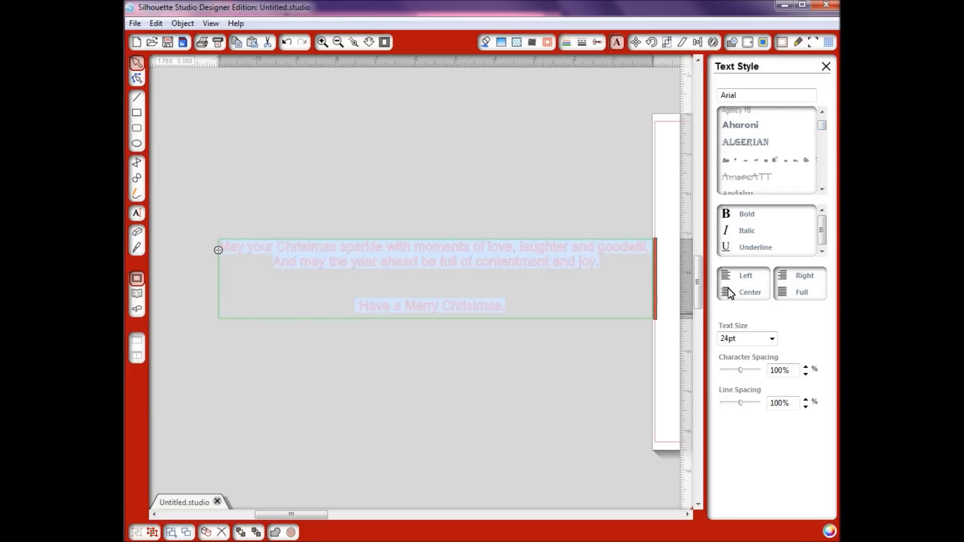
- Change the verse to the AR DECODE script font and finish editing
{"action": "left_click", "coordinate": [821, 113]}
{"action": "left_click", "coordinate": [821, 113]}
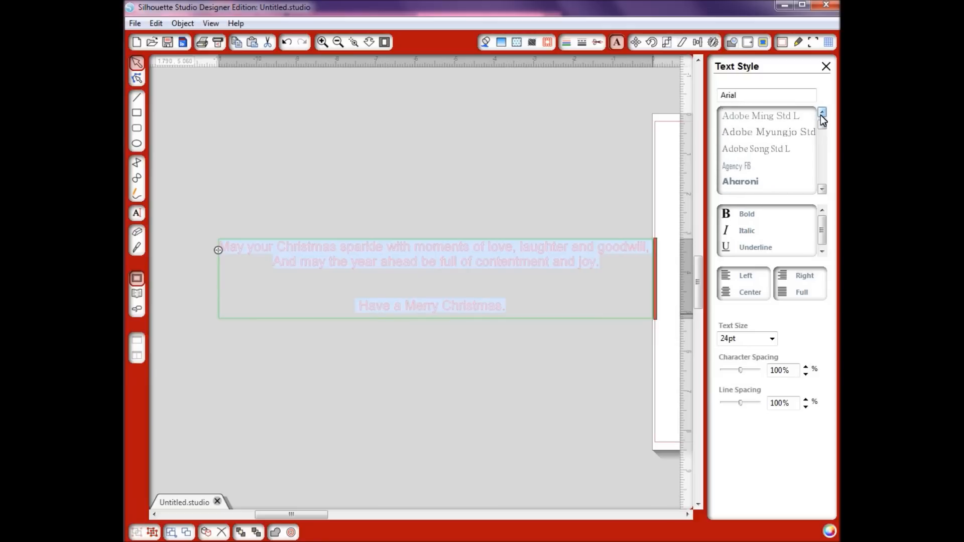
{"action": "left_click", "coordinate": [822, 115]}
{"action": "left_click", "coordinate": [822, 189]}
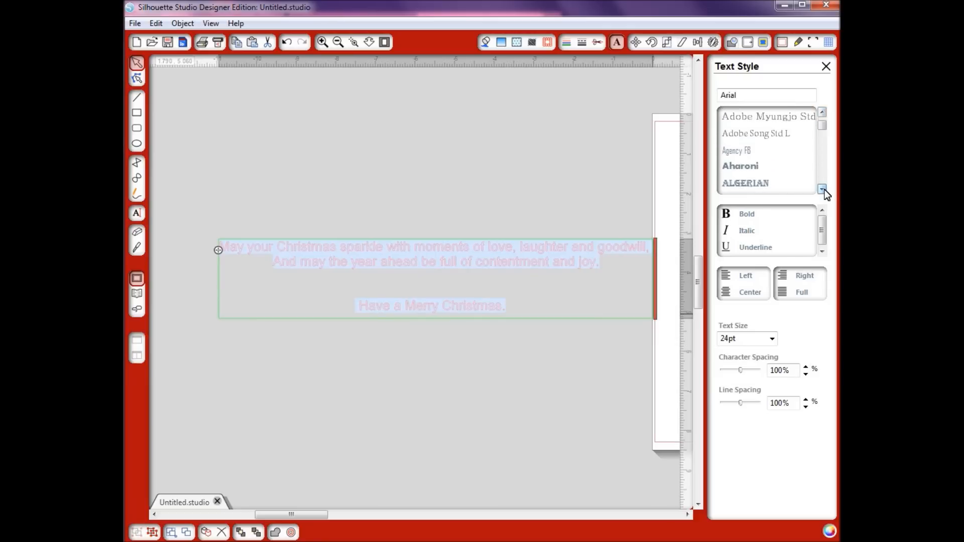
{"action": "left_click", "coordinate": [822, 189]}
{"action": "left_click", "coordinate": [822, 188]}
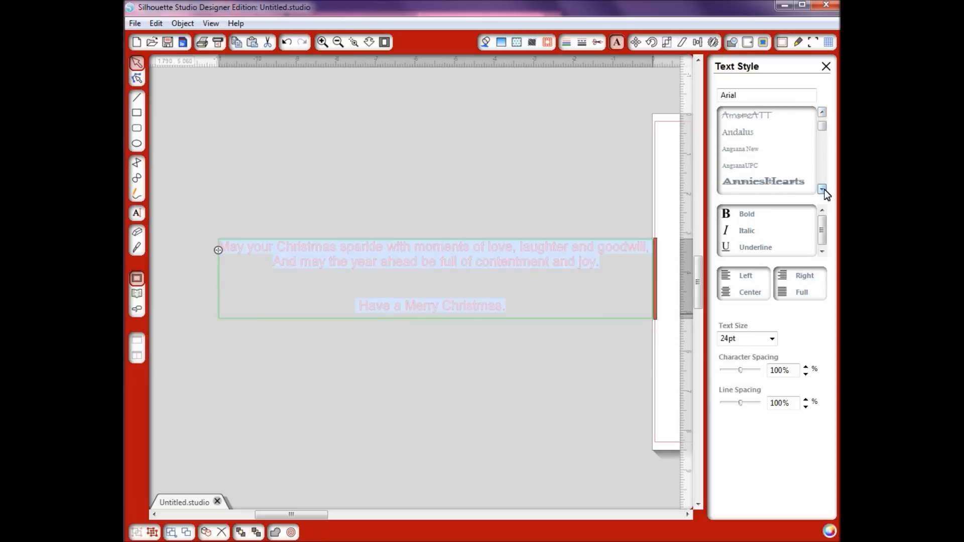
{"action": "left_click", "coordinate": [822, 189]}
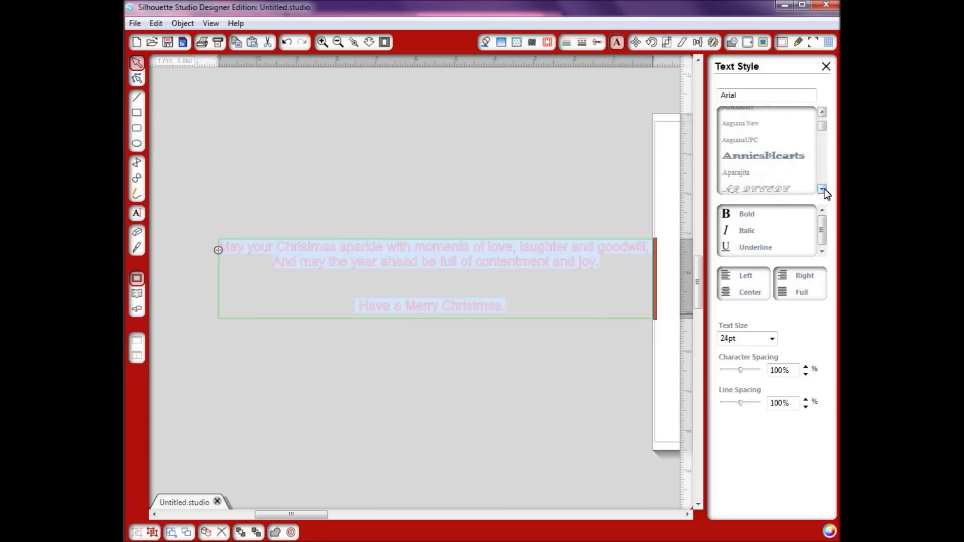
{"action": "left_click", "coordinate": [780, 183]}
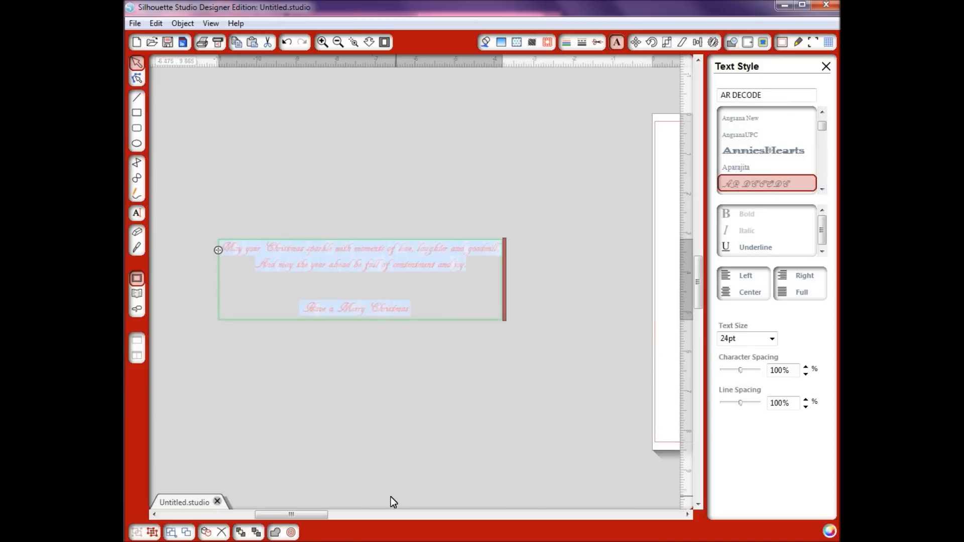
{"action": "left_click", "coordinate": [254, 341]}
- Drag the script verse into the middle of the card rectangle
{"action": "left_click_drag", "start_coordinate": [254, 258], "coordinate": [634, 237]}
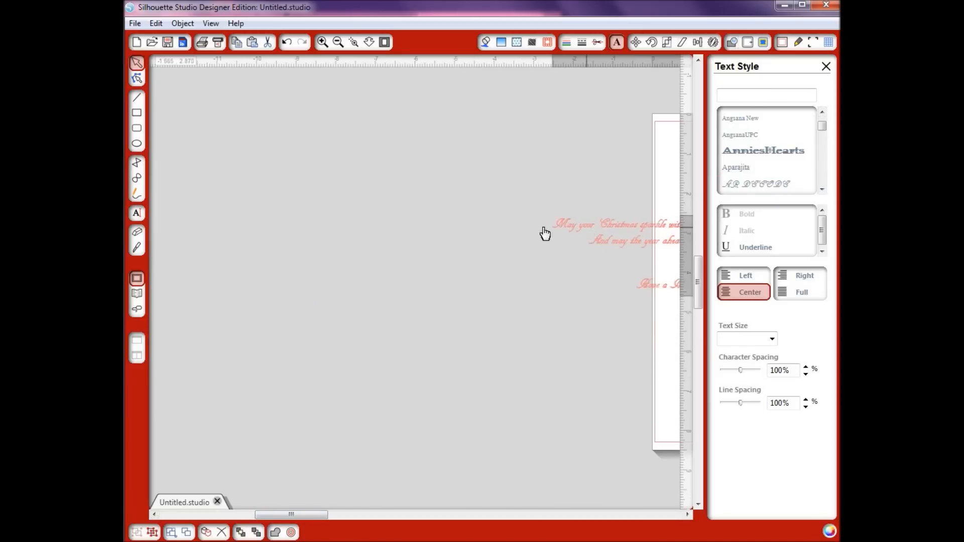
{"action": "left_click_drag", "start_coordinate": [310, 514], "coordinate": [439, 498]}
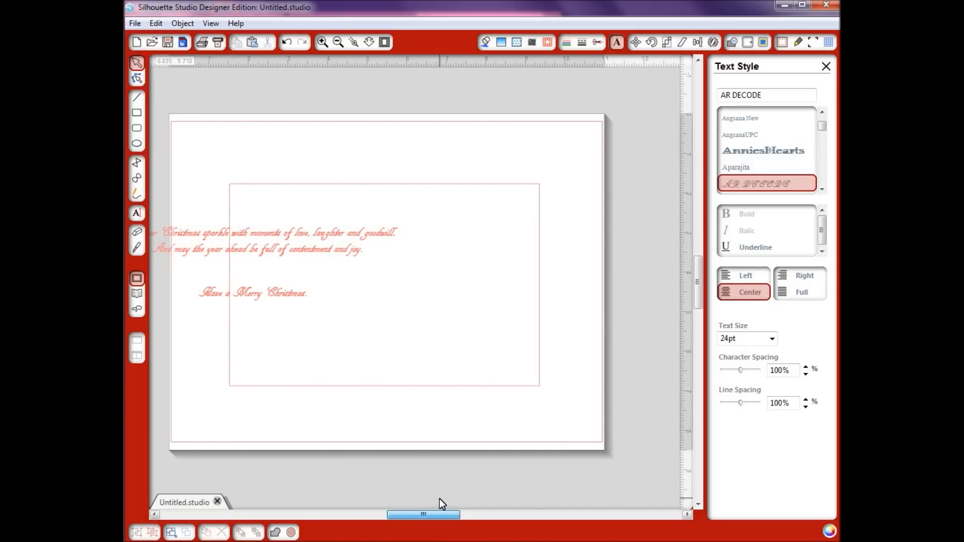
{"action": "left_click_drag", "start_coordinate": [271, 256], "coordinate": [399, 265]}
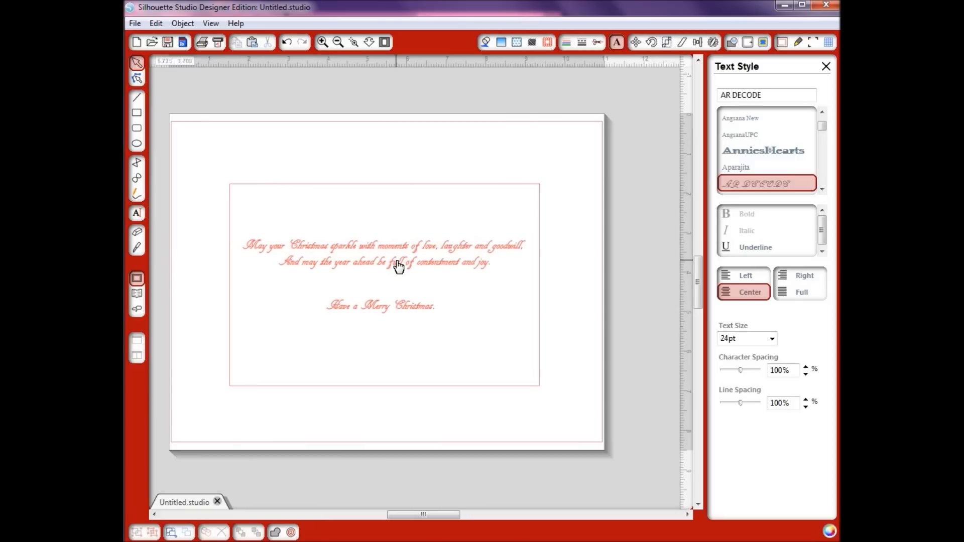
{"action": "double_click", "coordinate": [400, 266]}
- Set the verse's line colour to dark green #195F00 from the advanced spectrum
{"action": "mouse_move", "coordinate": [449, 308]}
{"action": "left_mouse_down"}
{"action": "mouse_move", "coordinate": [330, 313]}
{"action": "mouse_move", "coordinate": [236, 239]}
{"action": "left_mouse_up"}
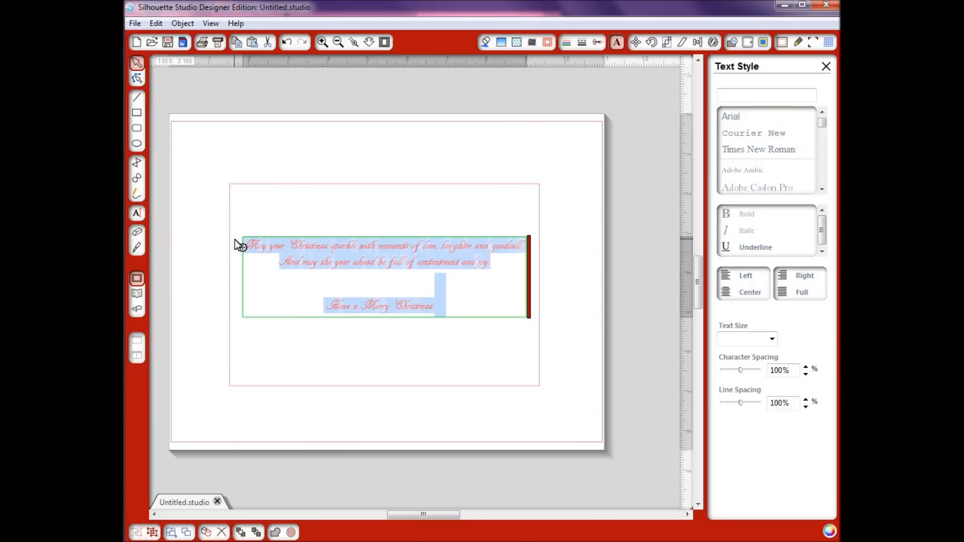
{"action": "left_click", "coordinate": [568, 44]}
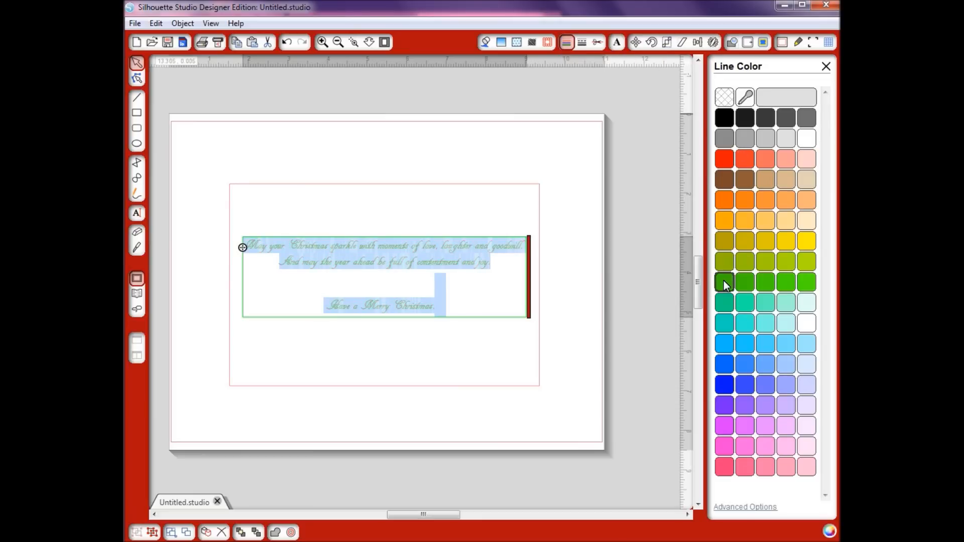
{"action": "left_click", "coordinate": [733, 508]}
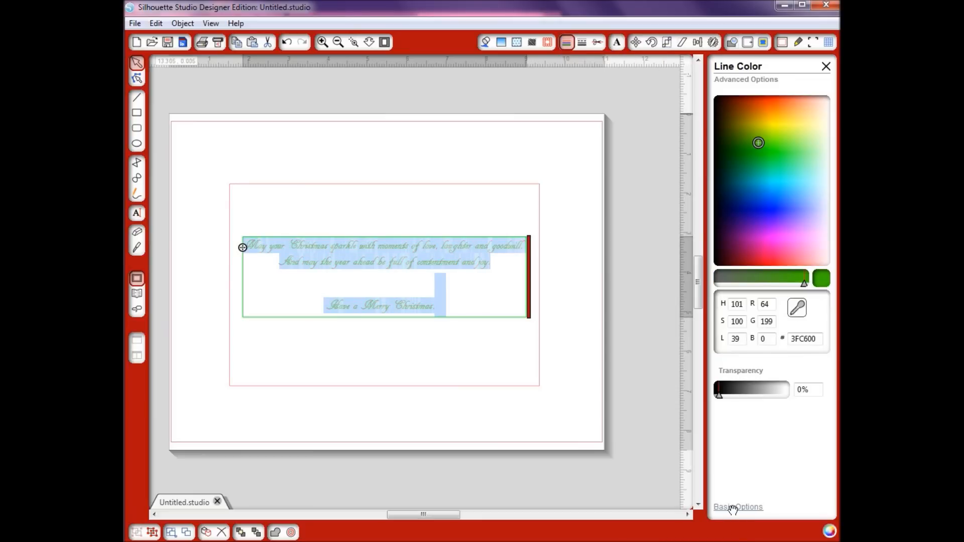
{"action": "left_click", "coordinate": [736, 145]}
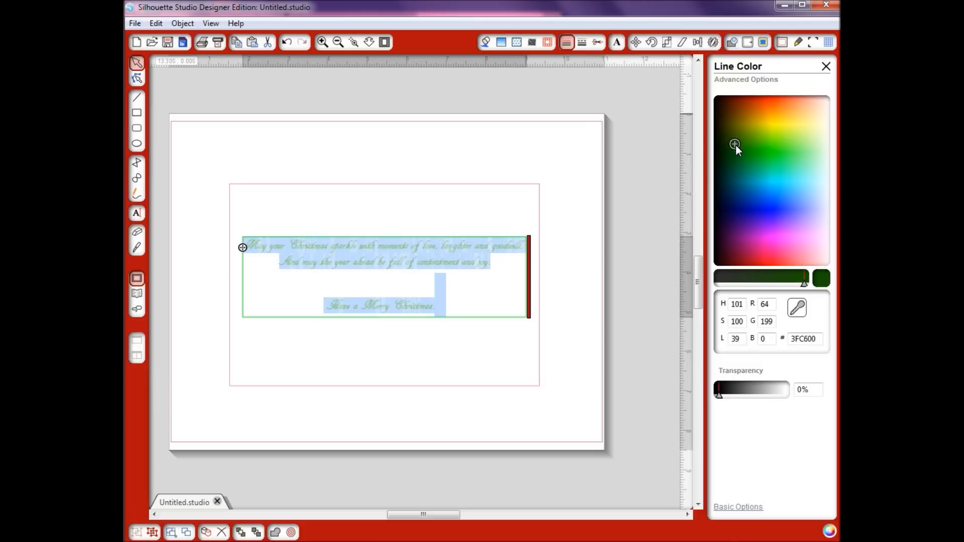
{"action": "left_click", "coordinate": [488, 43]}
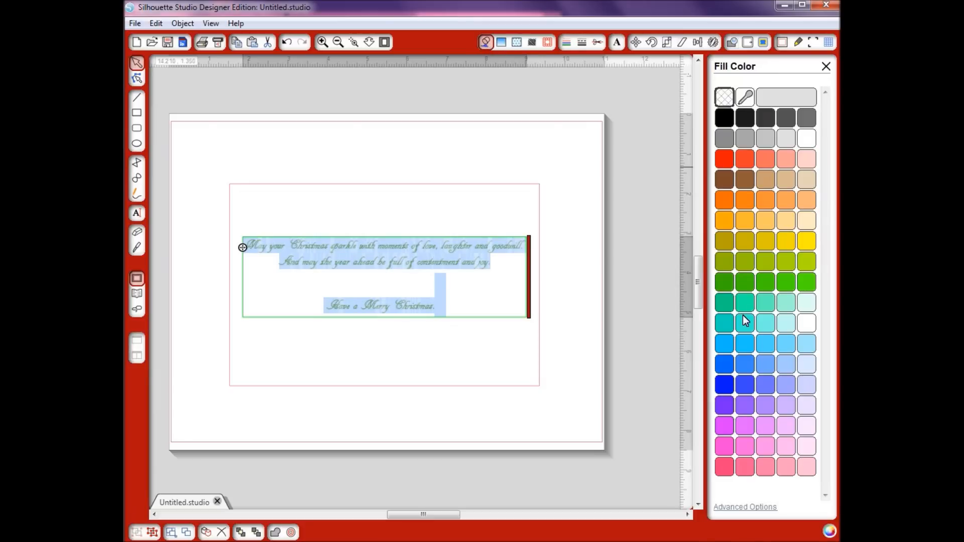
- Fill the verse with dark green #185600 and reselect the text block
{"action": "left_click", "coordinate": [723, 281]}
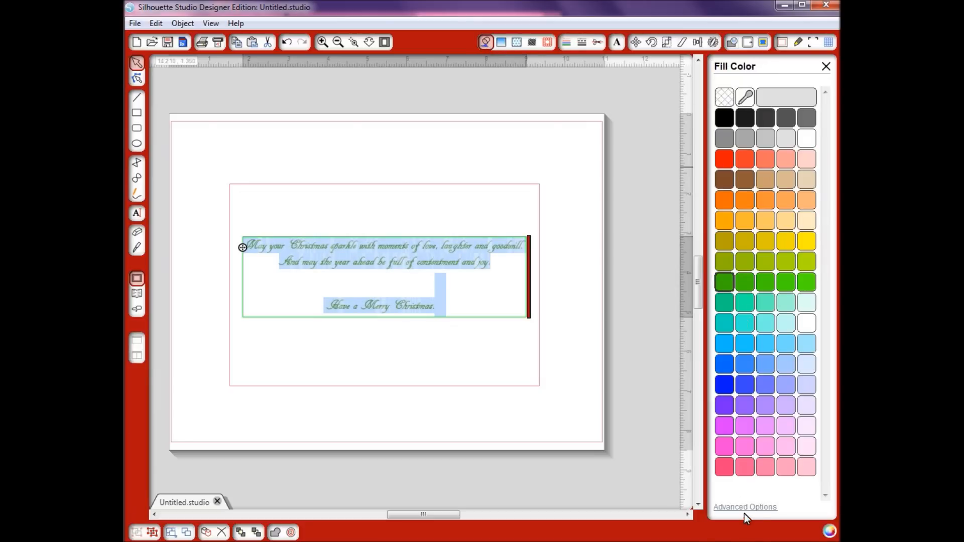
{"action": "left_click", "coordinate": [745, 507]}
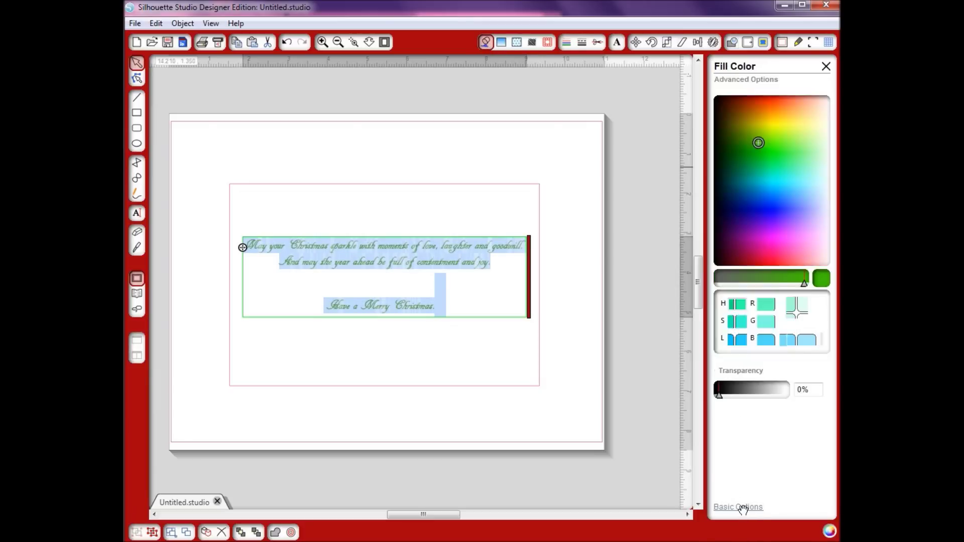
{"action": "left_click", "coordinate": [733, 144]}
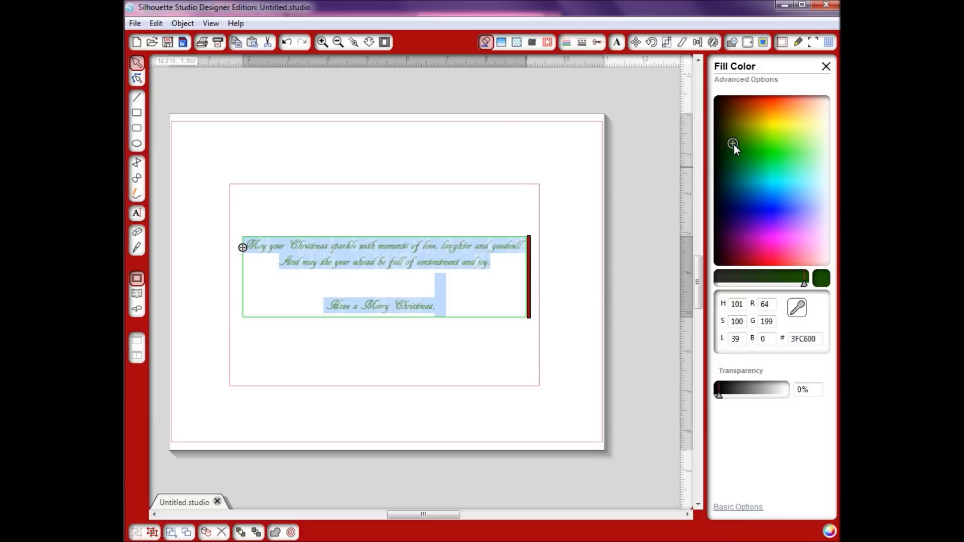
{"action": "left_click", "coordinate": [486, 373]}
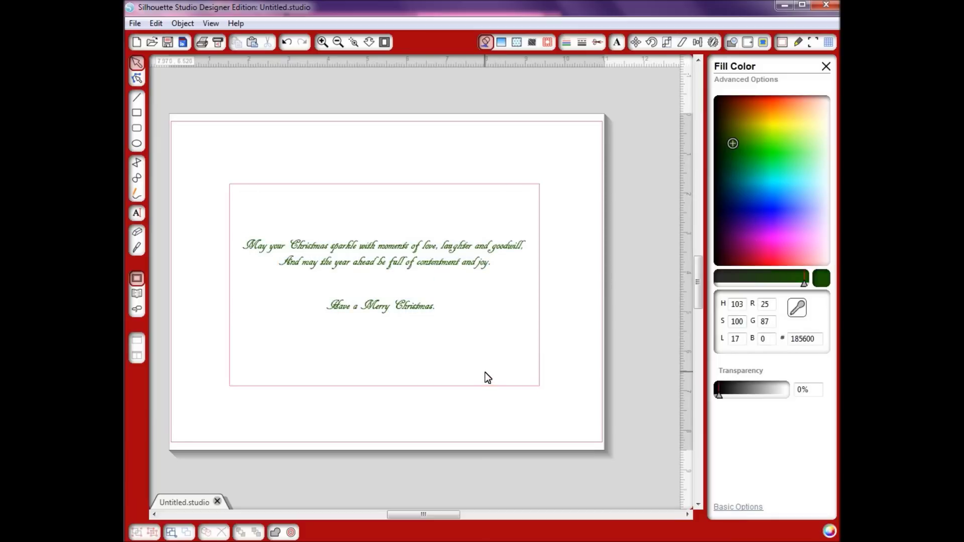
{"action": "left_click", "coordinate": [404, 260]}
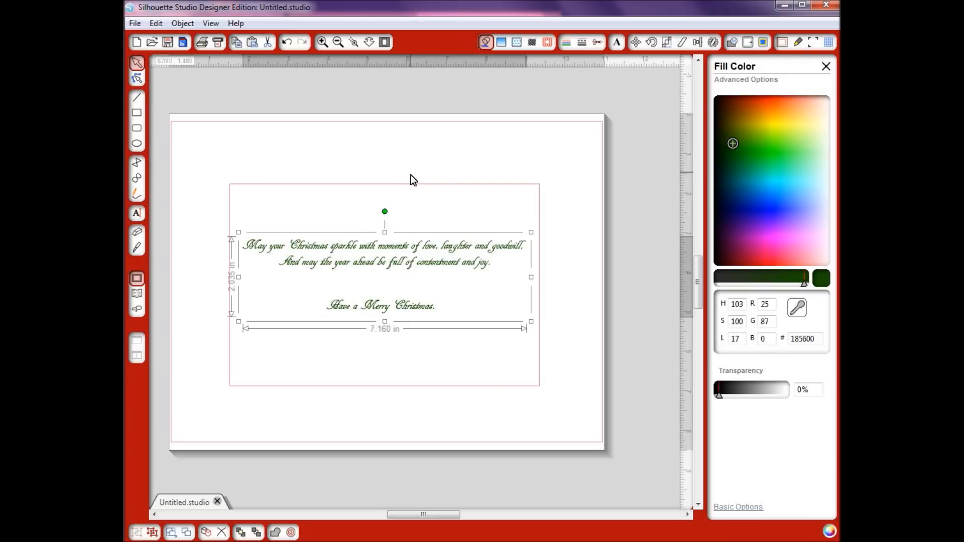
- Select the card rectangle and try an alignment from the Align panel
{"action": "left_click", "coordinate": [416, 189]}
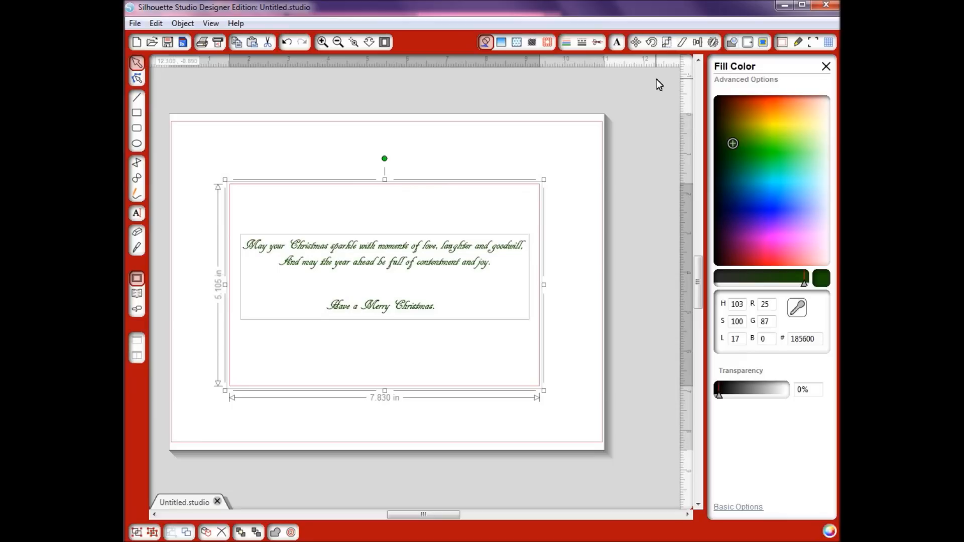
{"action": "left_click", "coordinate": [697, 43]}
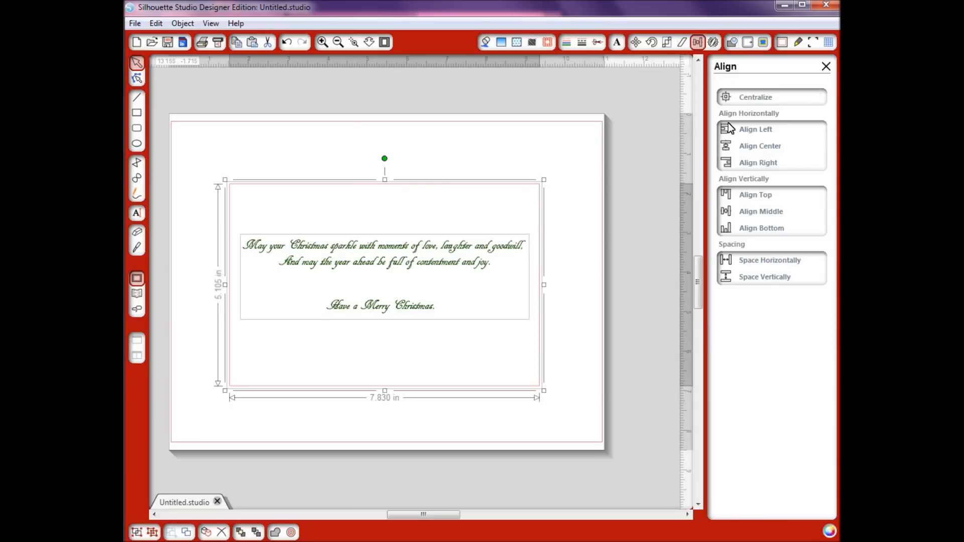
{"action": "left_click", "coordinate": [749, 147]}
{"action": "left_click", "coordinate": [581, 307]}
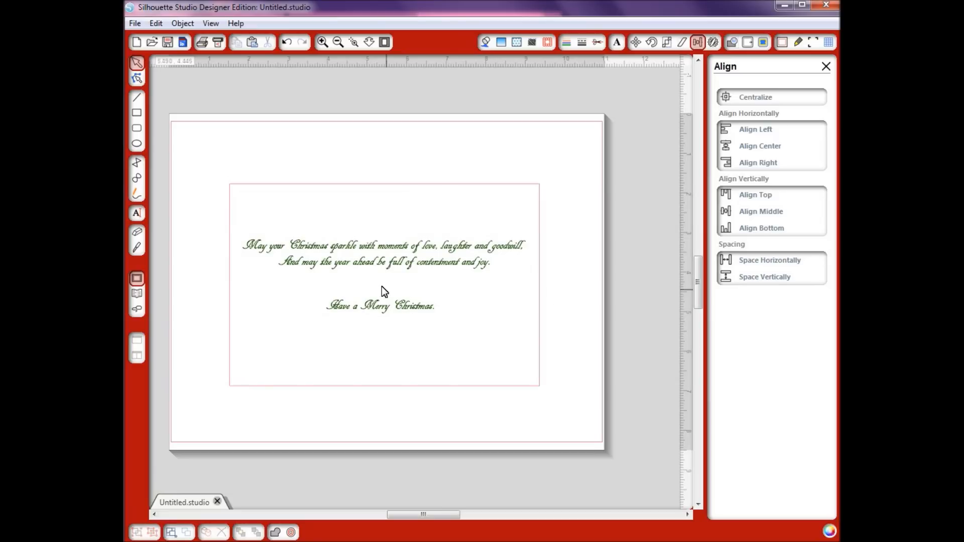
- Select the verse with the rectangle and centre the verse horizontally within it
{"action": "left_click_drag", "start_coordinate": [382, 277], "coordinate": [373, 268]}
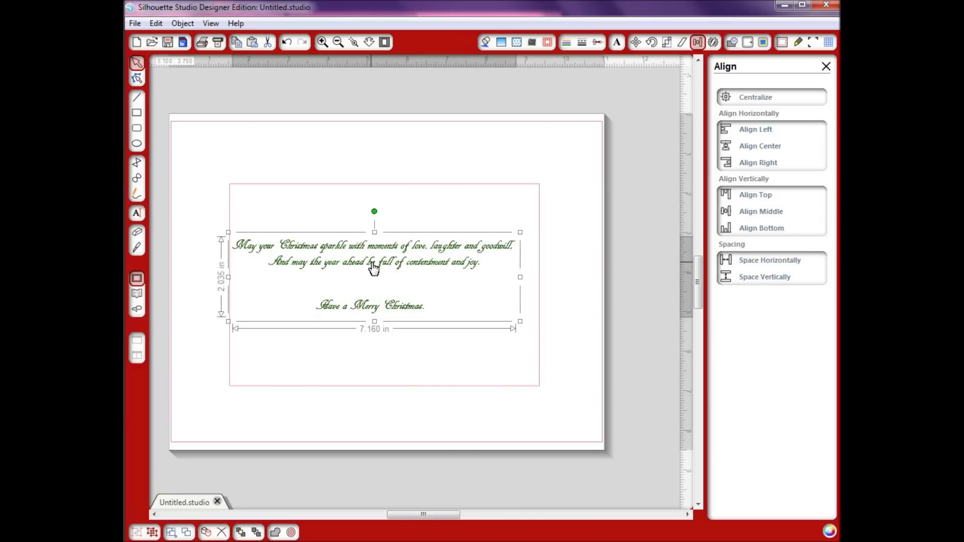
{"action": "left_click", "coordinate": [403, 191], "text": "shift"}
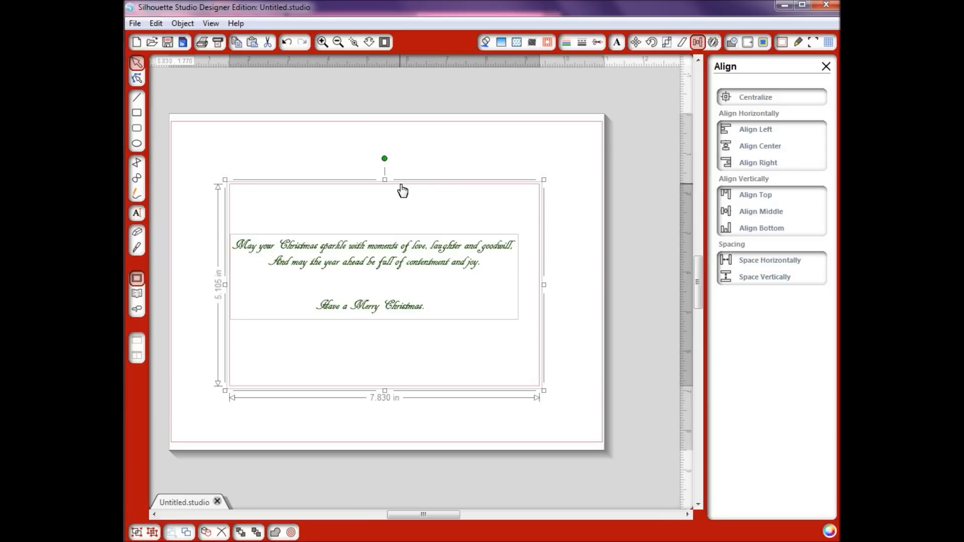
{"action": "left_click", "coordinate": [776, 147]}
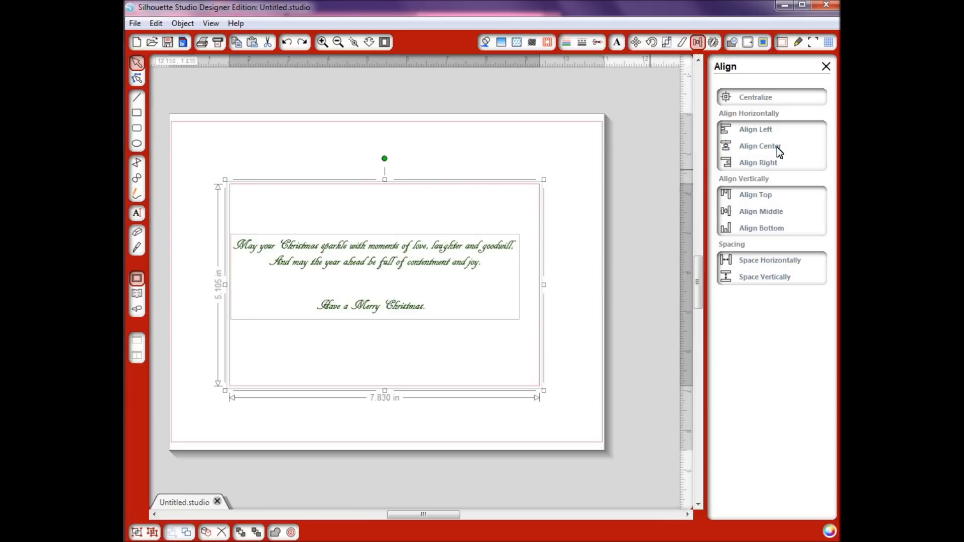
{"action": "left_click", "coordinate": [510, 410]}
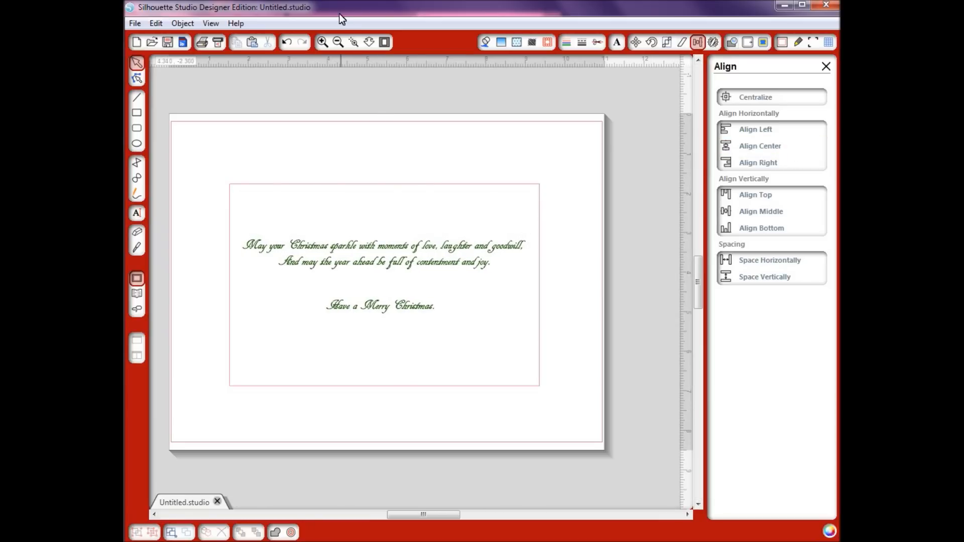
{"action": "left_click", "coordinate": [352, 44]}
- Zoom in so the card rectangle fills the workspace and select the verse
{"action": "mouse_move", "coordinate": [215, 176]}
{"action": "left_mouse_down"}
{"action": "mouse_move", "coordinate": [540, 413]}
{"action": "mouse_move", "coordinate": [560, 412]}
{"action": "left_mouse_up"}
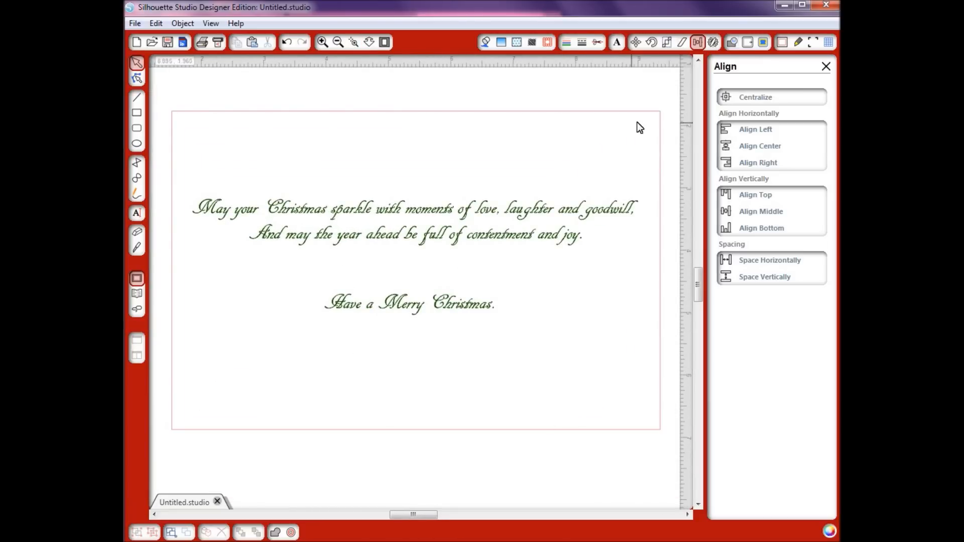
{"action": "left_click", "coordinate": [136, 213]}
{"action": "left_click", "coordinate": [499, 242]}
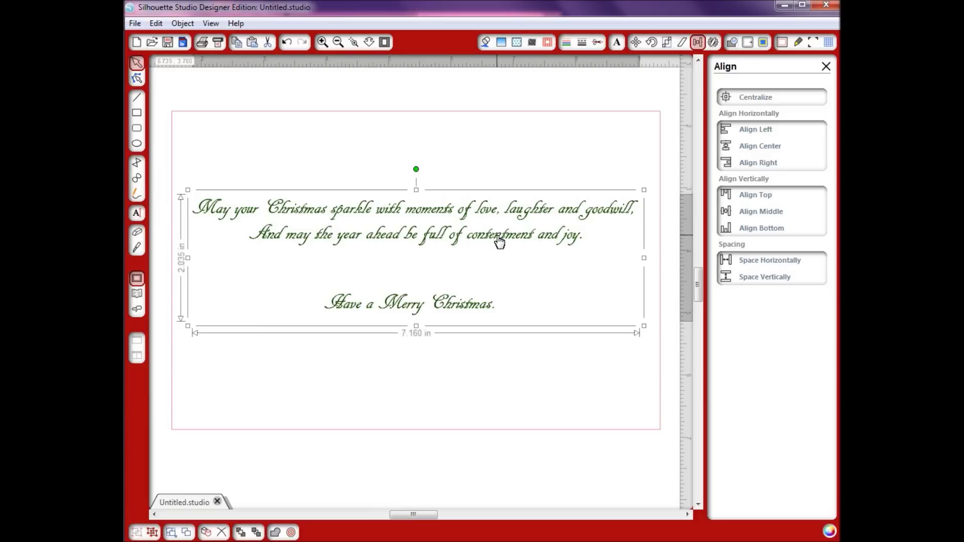
- Set the verse text block's cut style to No Cut
{"action": "left_click", "coordinate": [506, 113]}
{"action": "left_click", "coordinate": [506, 213]}
{"action": "left_click", "coordinate": [598, 43]}
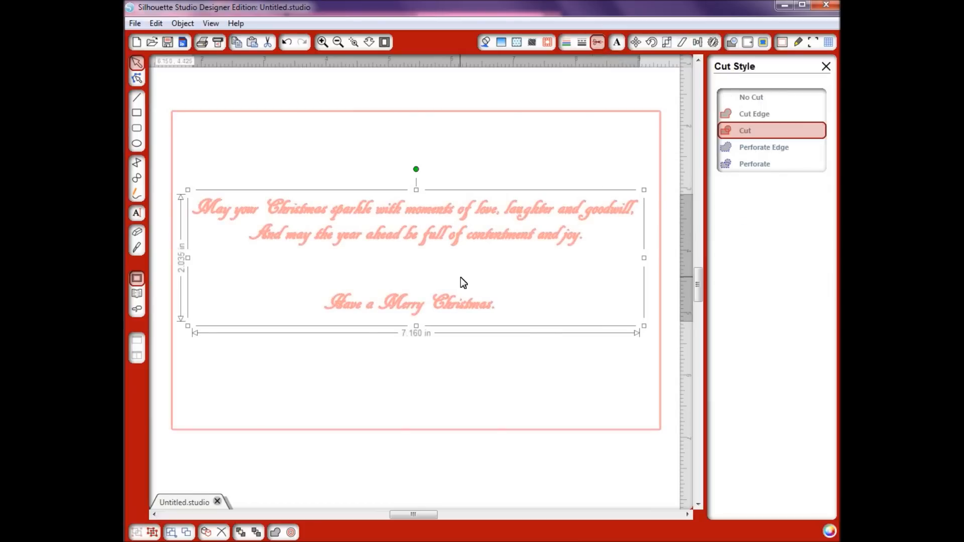
{"action": "left_click", "coordinate": [763, 99]}
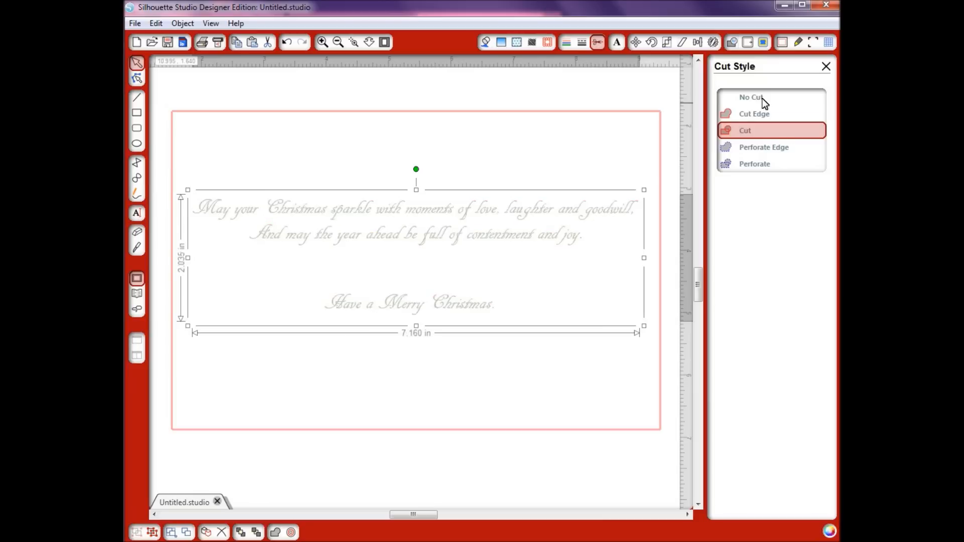
{"action": "left_click", "coordinate": [783, 42]}
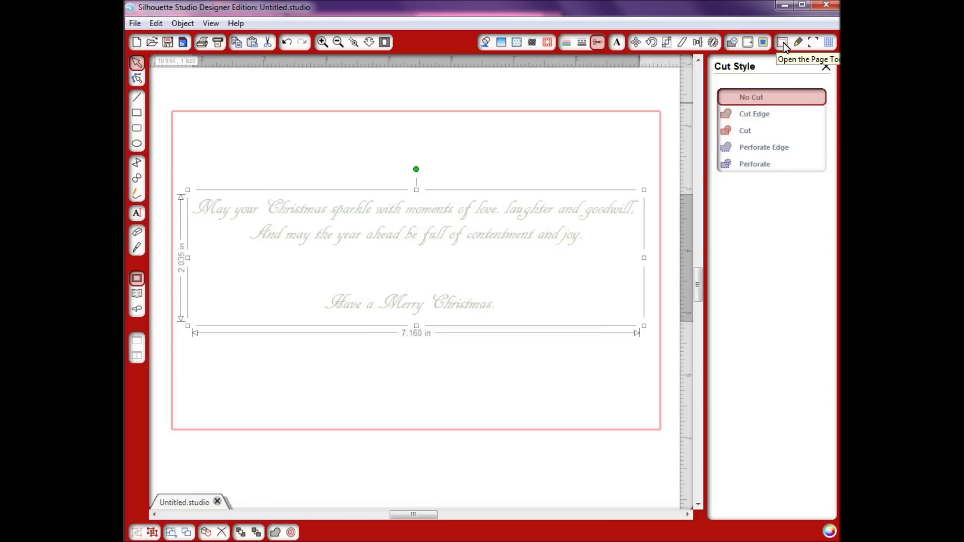
- Deselect the verse so the 11 × 8.5-inch landscape Letter page settings are shown
{"action": "left_click", "coordinate": [537, 490]}
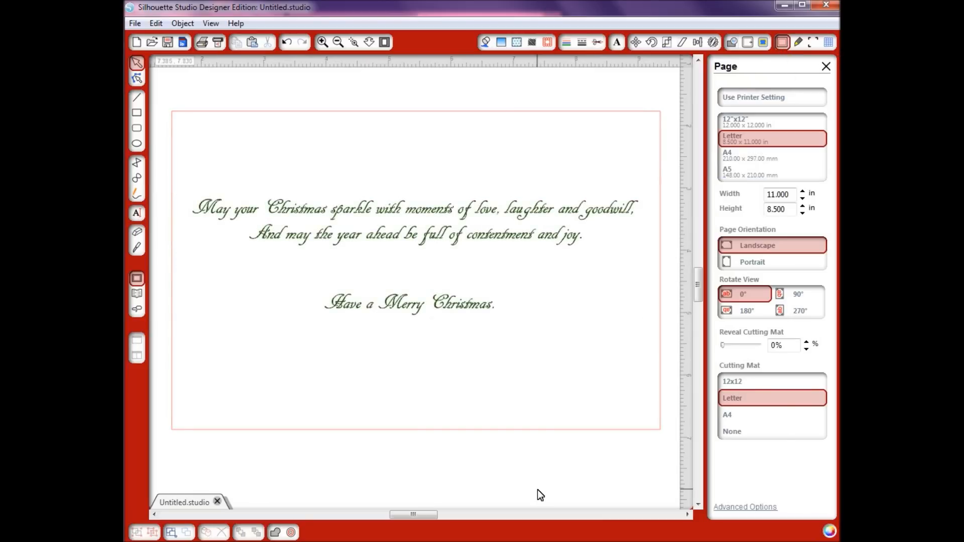